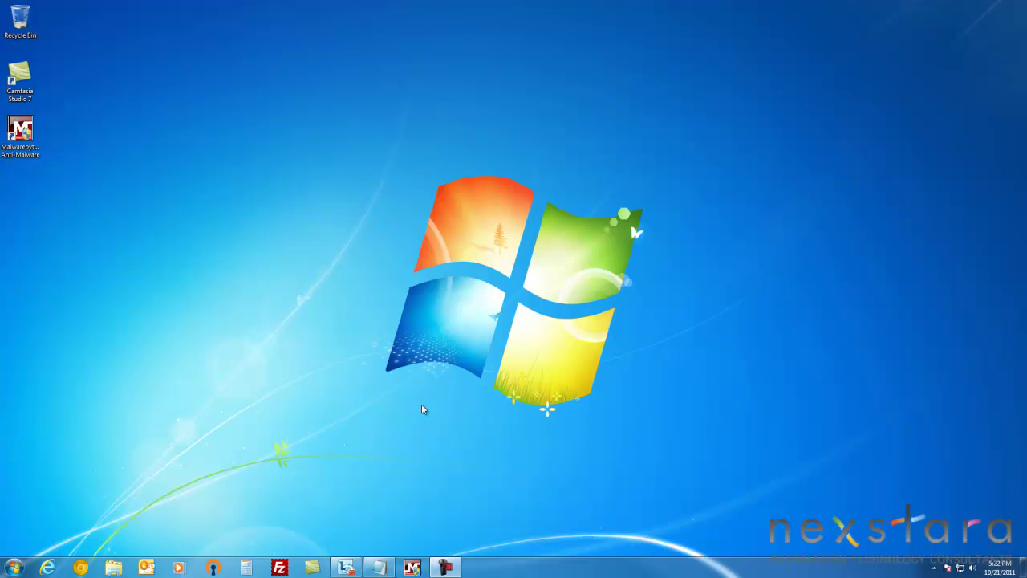
# Step: Confirm Windows Update reports no available updates and review its automatic update settings
pyautogui.click(14, 567)
pyautogui.click(37, 520)
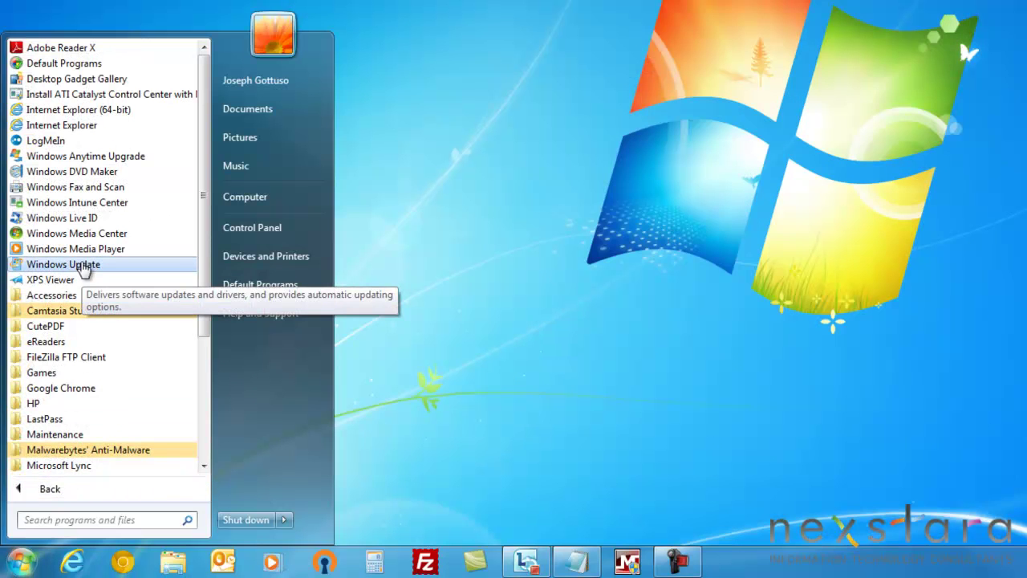
pyautogui.click(84, 268)
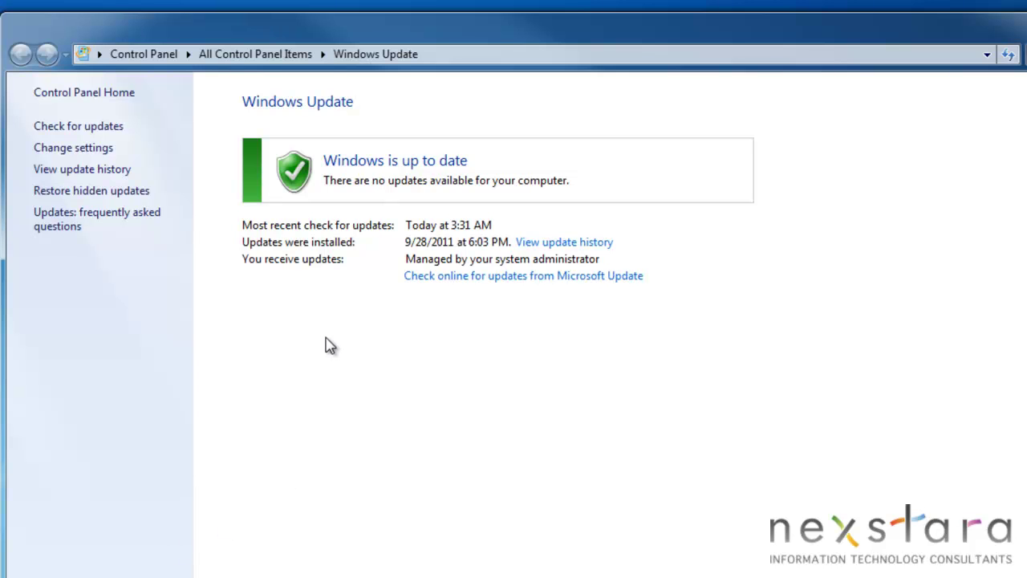
pyautogui.click(78, 152)
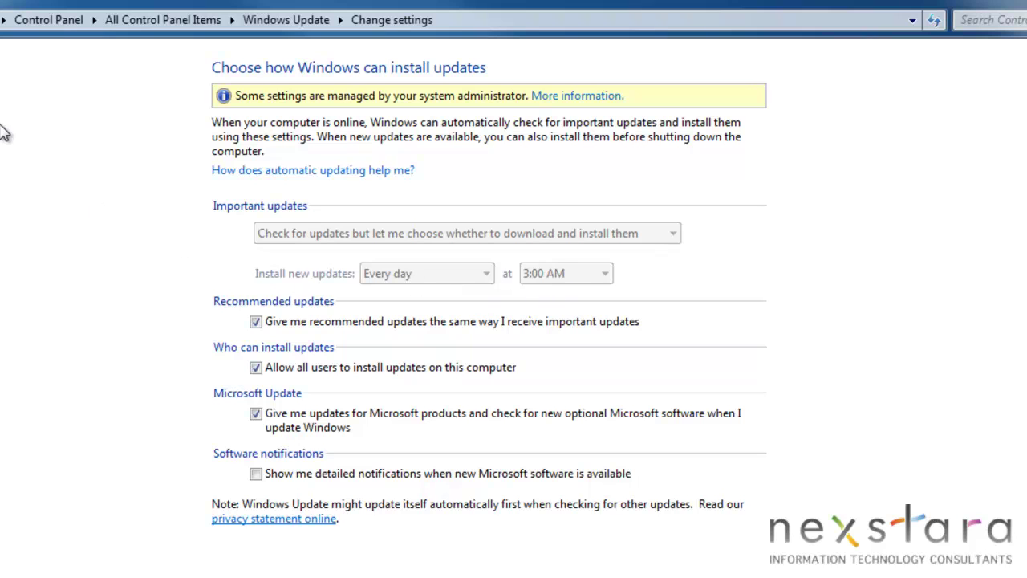
pyautogui.click(22, 44)
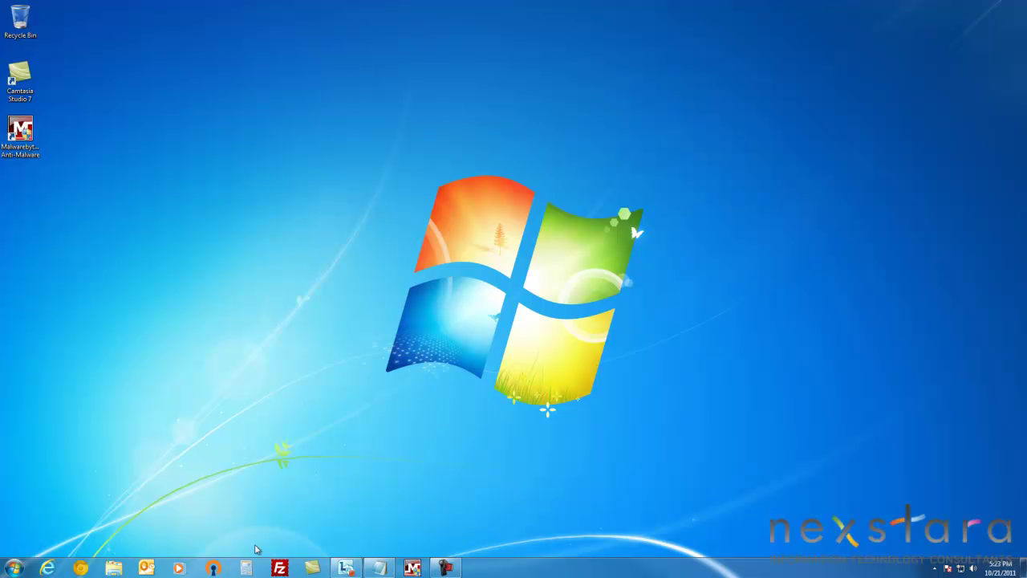
# Step: Get mseinstall.exe (9.69 MB) from download.microsoft.com's Security Essentials page and save it to the desktop
pyautogui.click(49, 569)
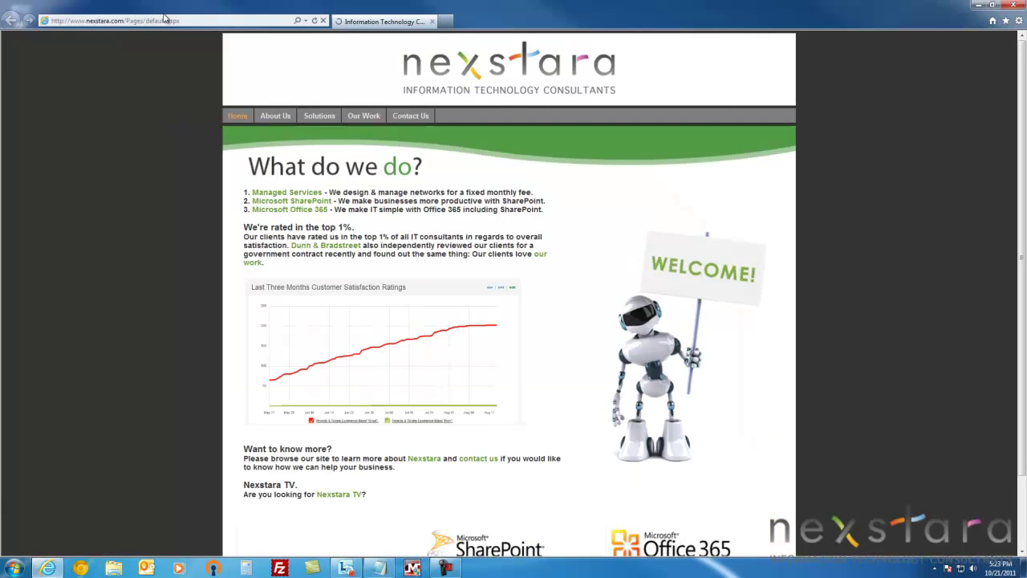
pyautogui.click(167, 22)
pyautogui.write('http://download')
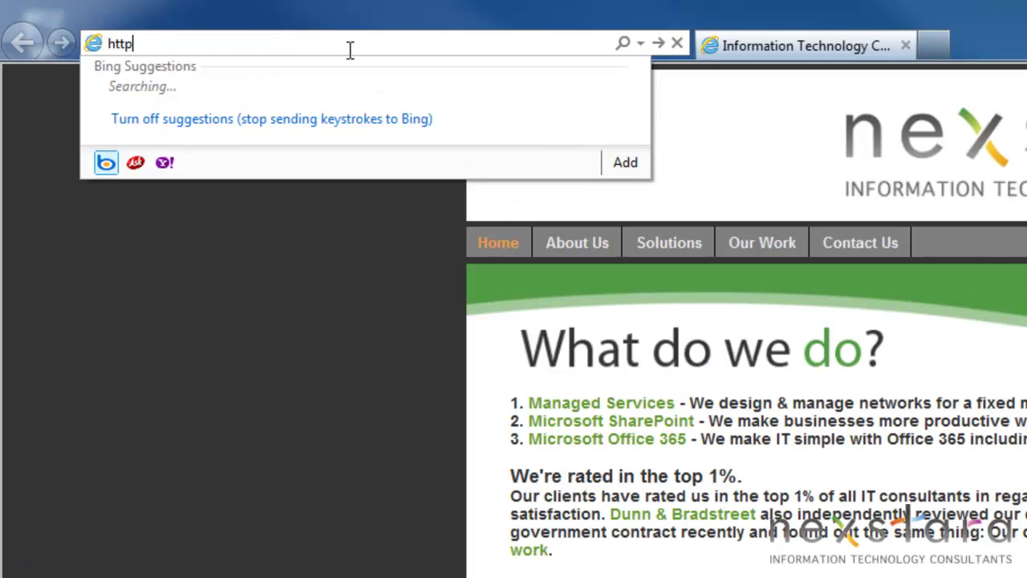
pyautogui.write('.microsoft.com')
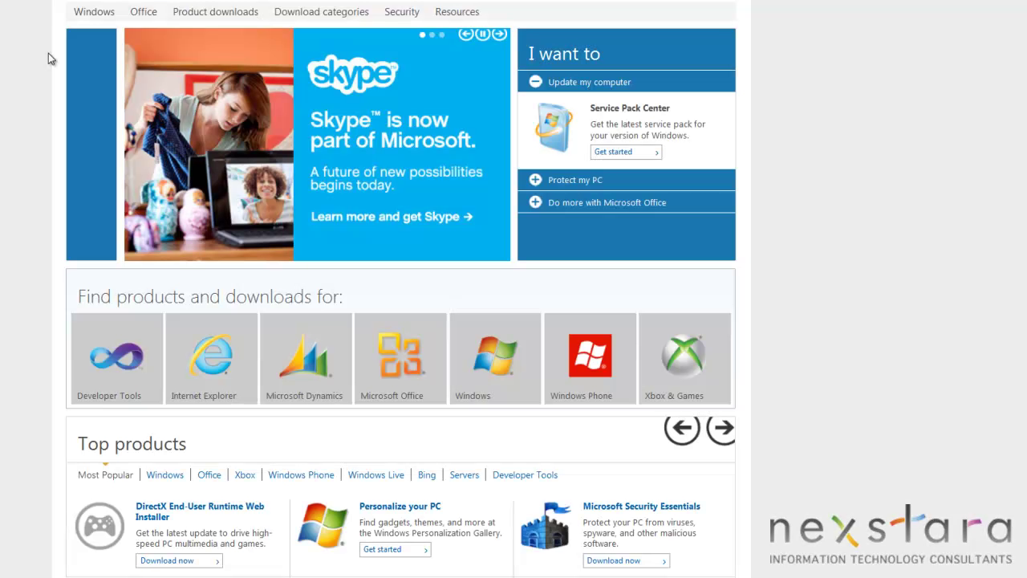
pyautogui.click(542, 542)
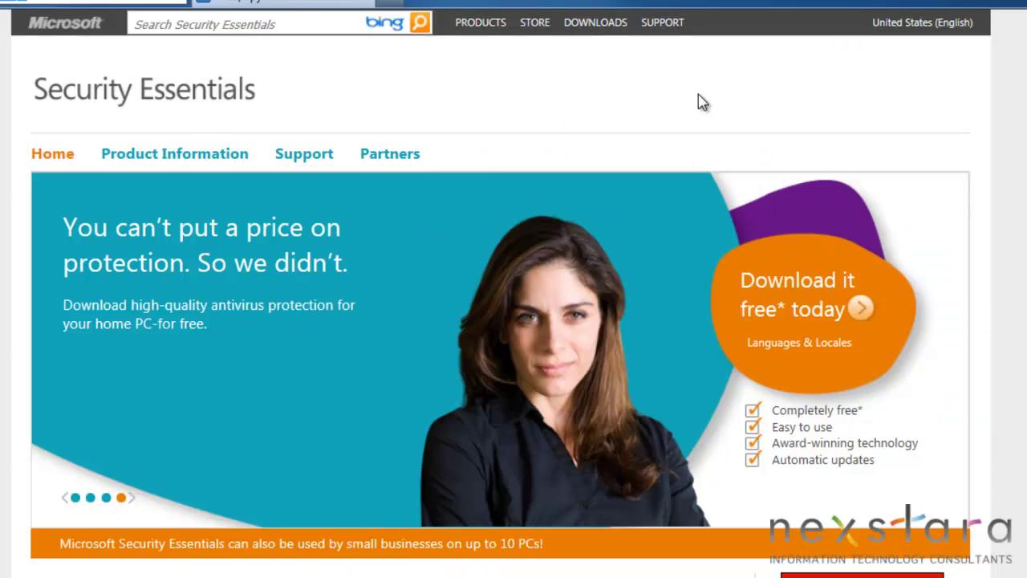
pyautogui.click(787, 324)
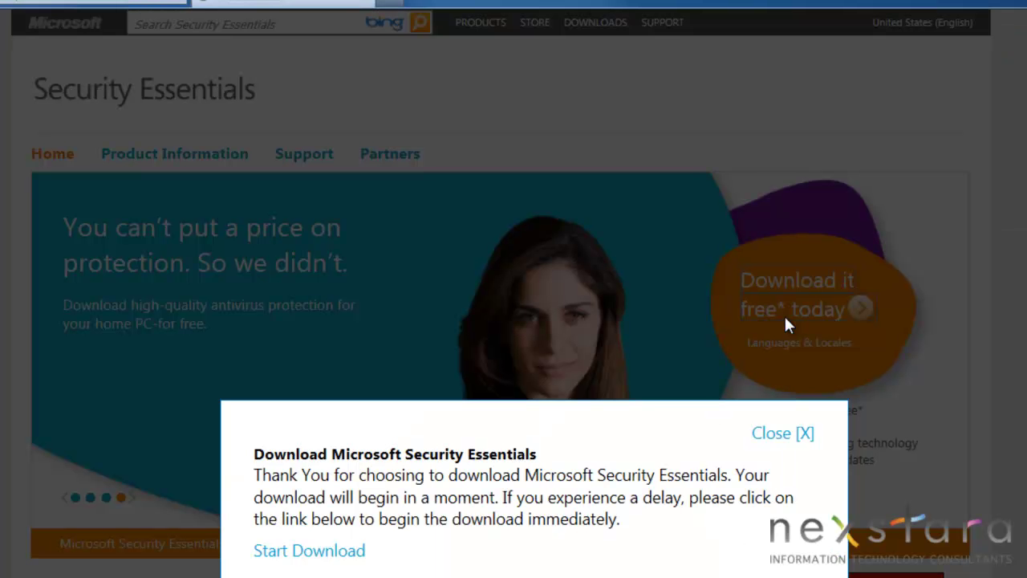
pyautogui.click(297, 554)
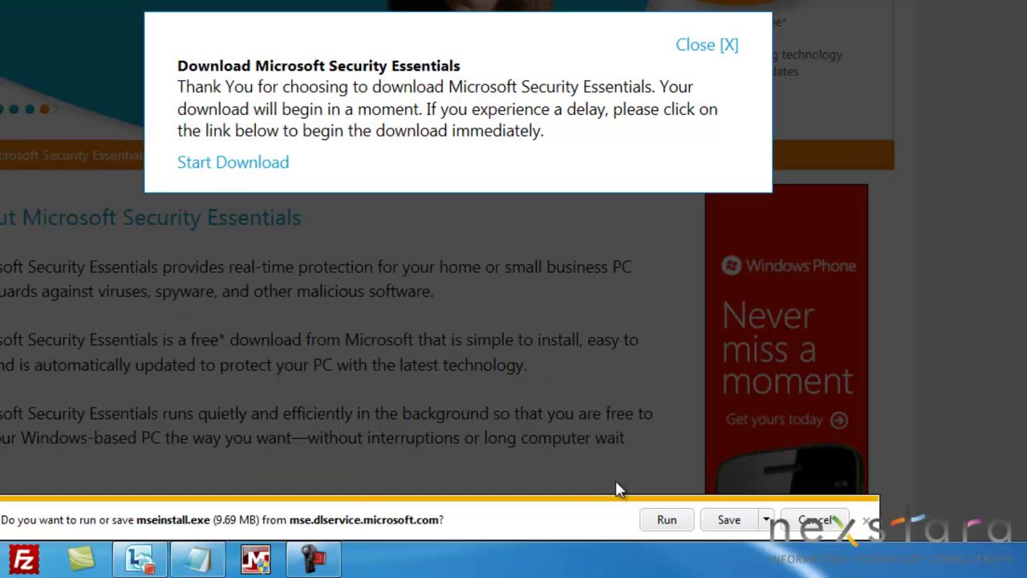
pyautogui.click(732, 529)
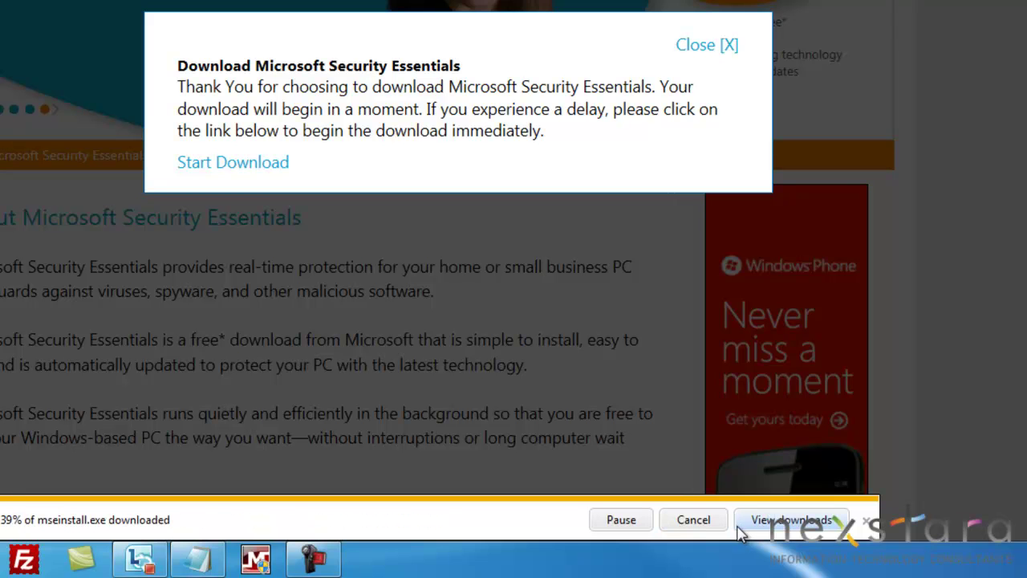
pyautogui.click(718, 527)
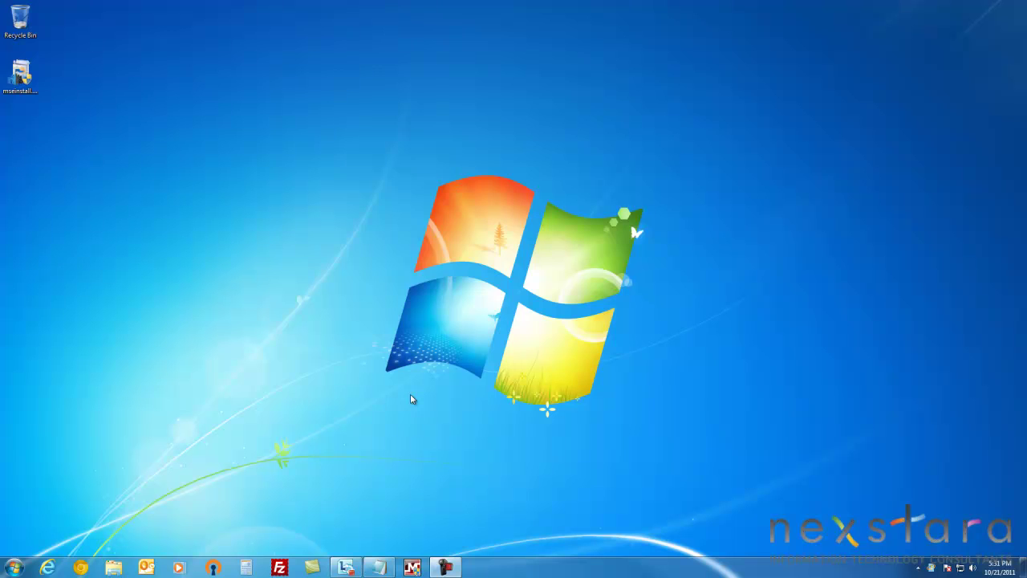
# Step: Run mseinstall, accept the licence, decline the improvement program, and finish installing Security Essentials
pyautogui.doubleClick(22, 76)
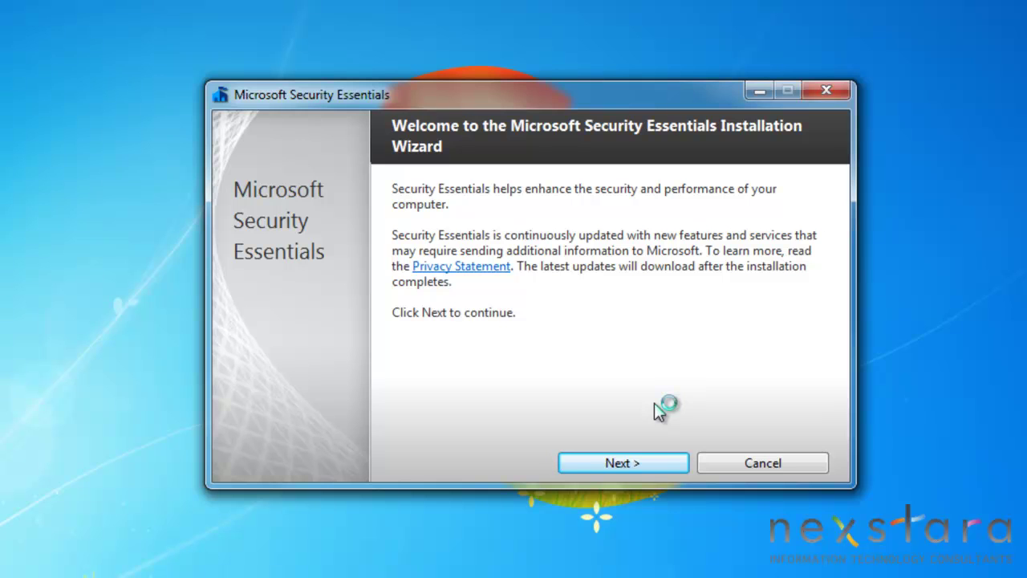
pyautogui.click(615, 464)
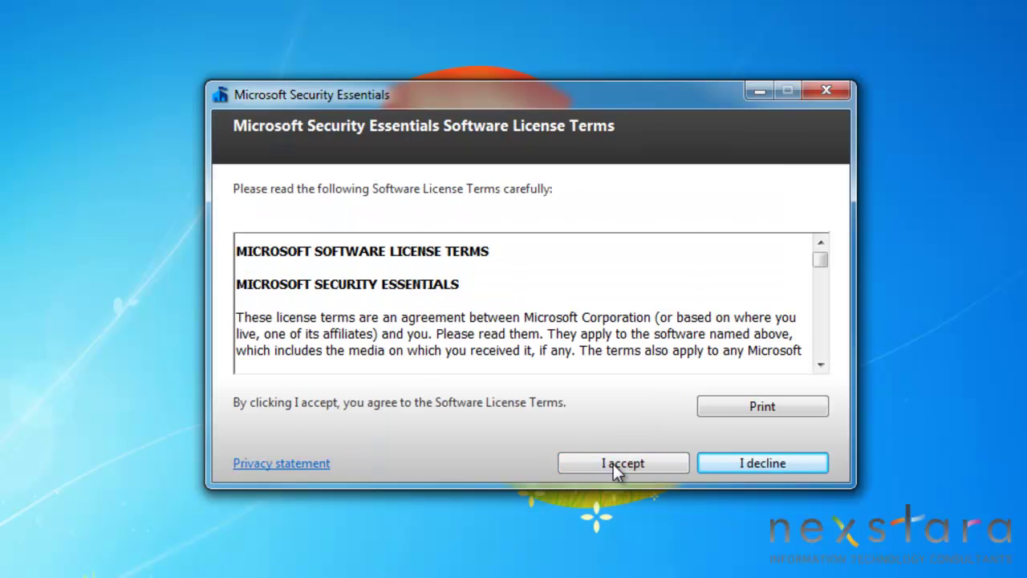
pyautogui.click(614, 464)
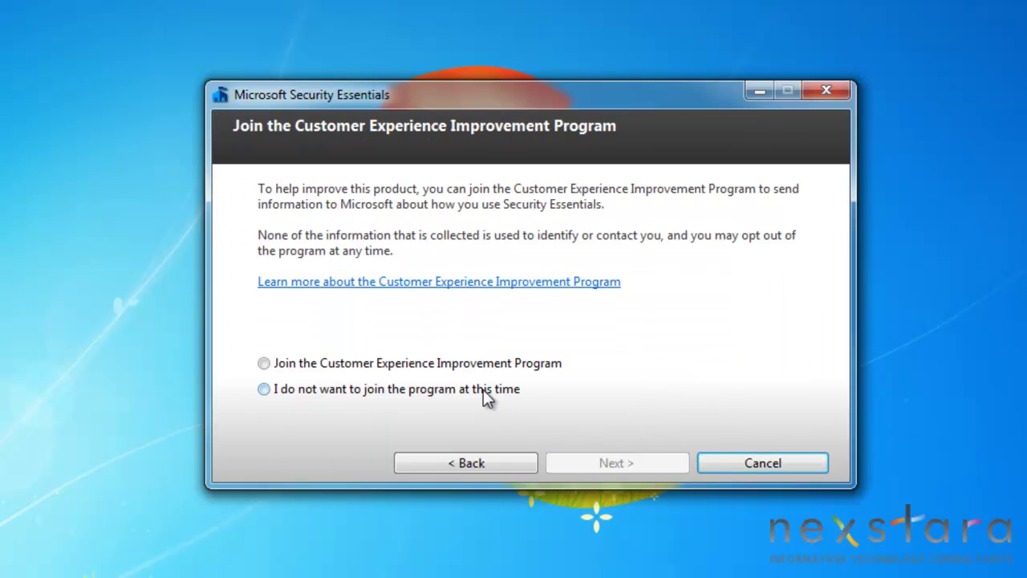
pyautogui.click(483, 390)
pyautogui.click(610, 467)
pyautogui.click(607, 469)
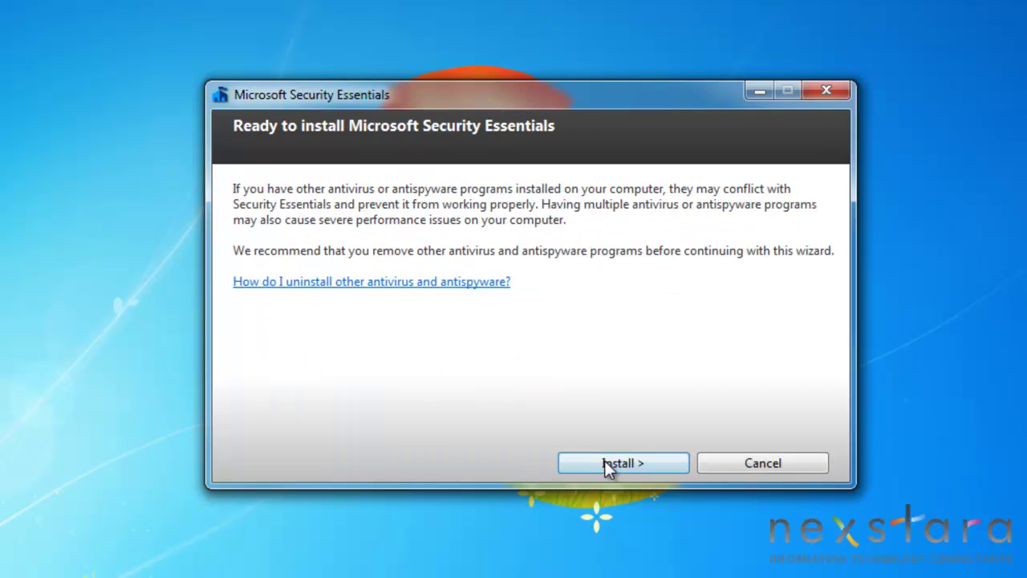
pyautogui.click(623, 464)
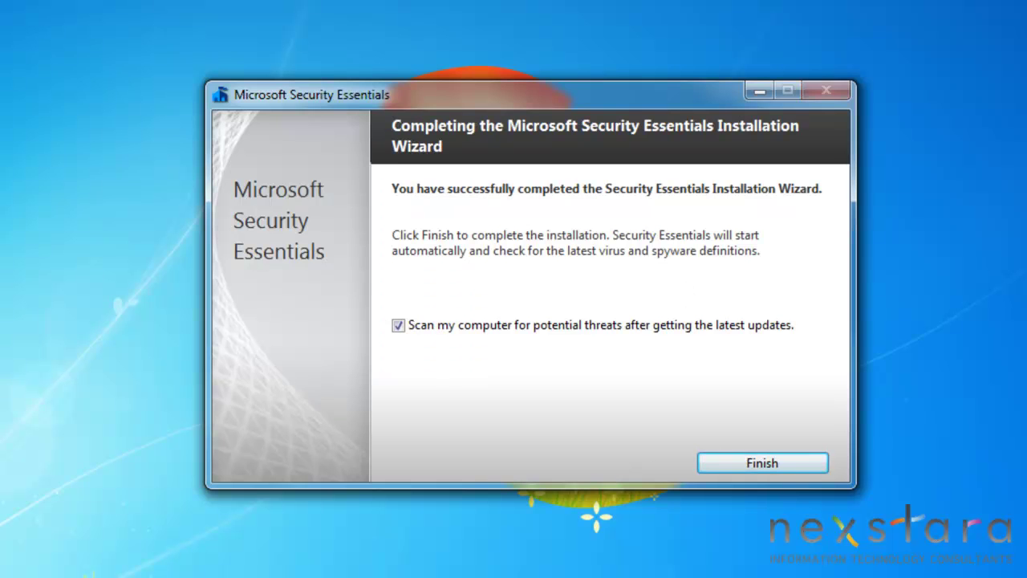
pyautogui.click(776, 464)
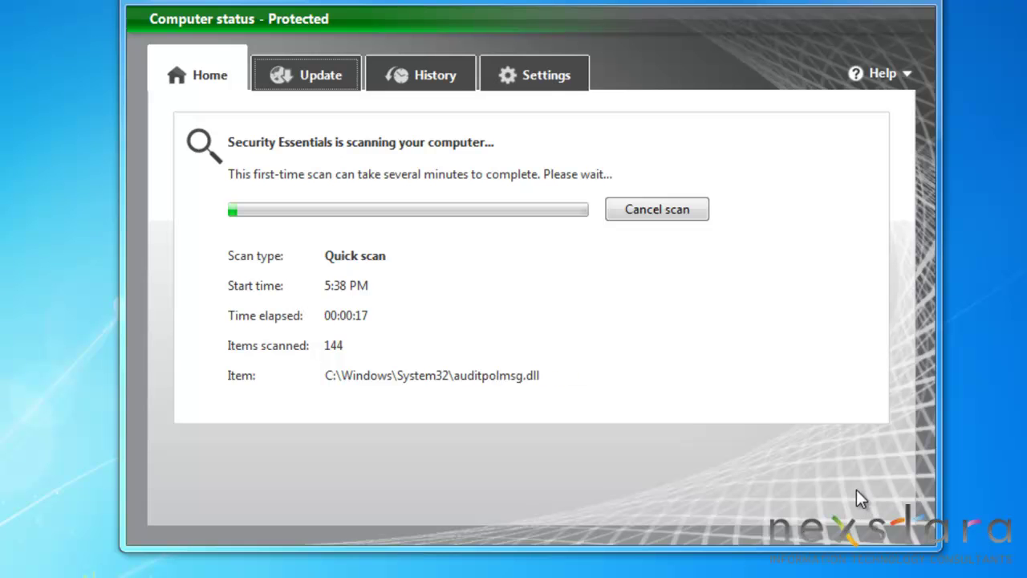
# Step: Show Security Essentials' Settings page, where the daily 2:00 AM Full scan is not enabled
pyautogui.click(546, 80)
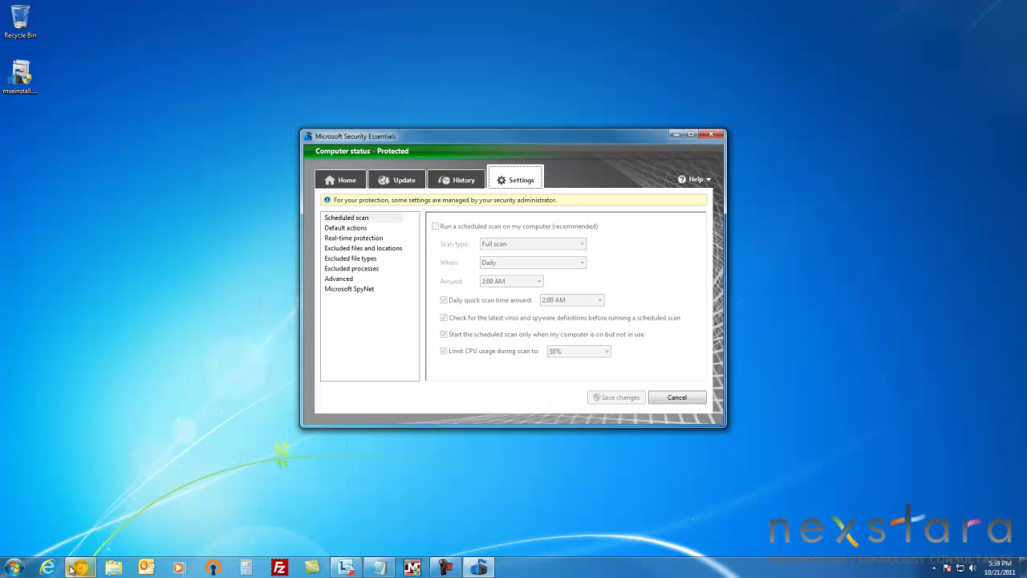
pyautogui.click(71, 568)
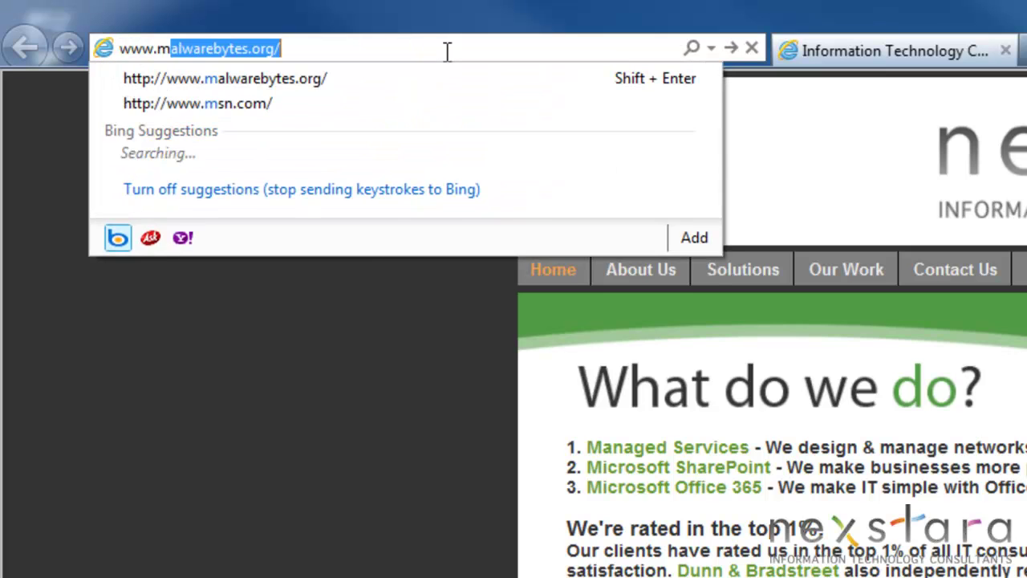
pyautogui.write('tes.org')
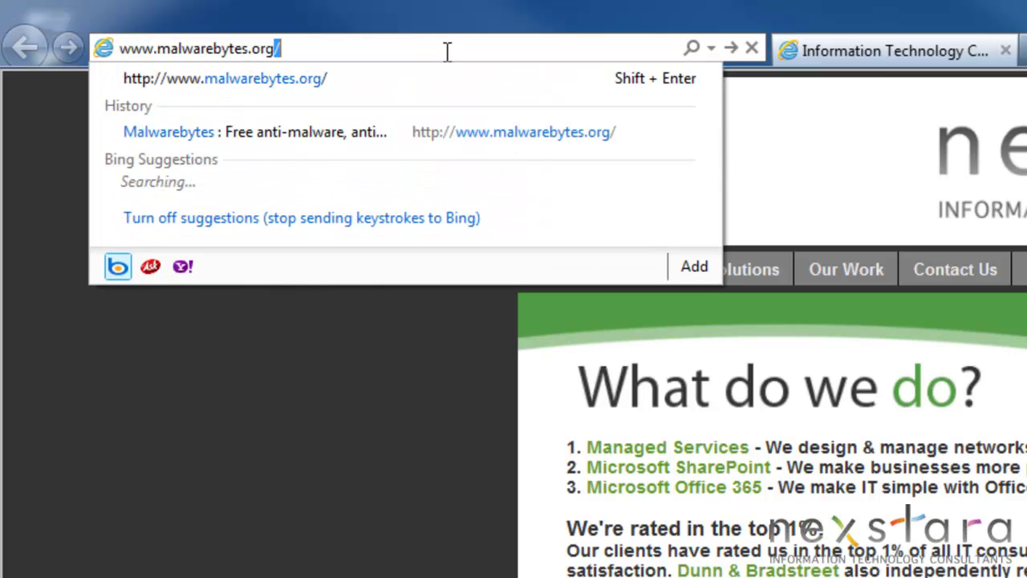
pyautogui.press('Return')
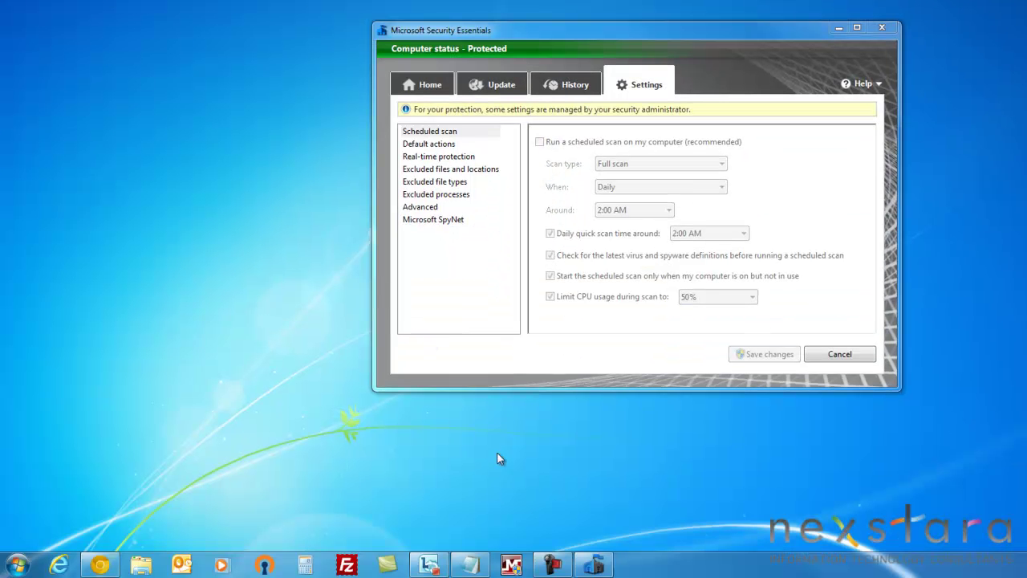
# Step: Launch Malwarebytes Anti-Malware, choose Perform full scan, and tick drive C:\ for scanning
pyautogui.click(514, 565)
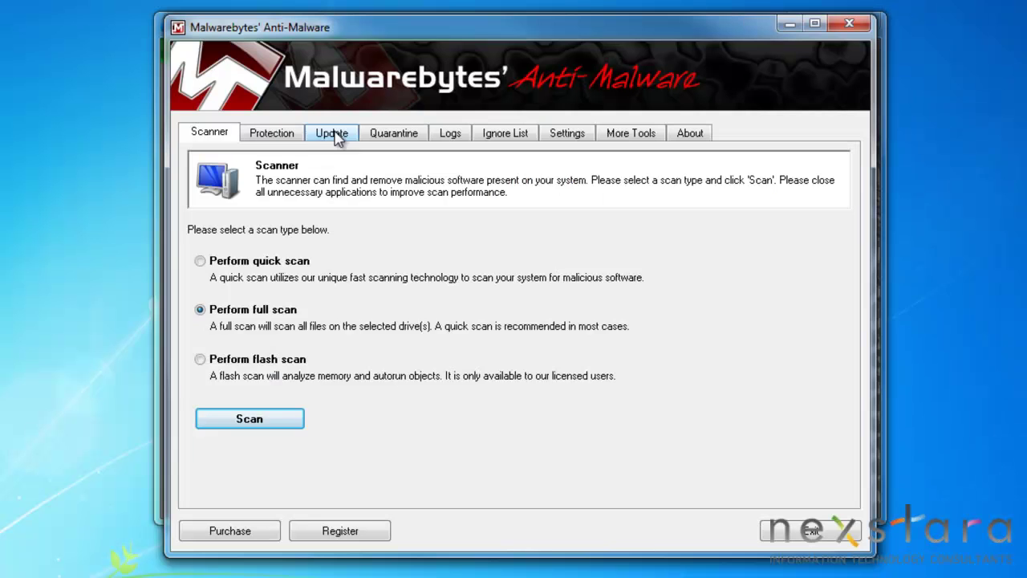
pyautogui.click(331, 132)
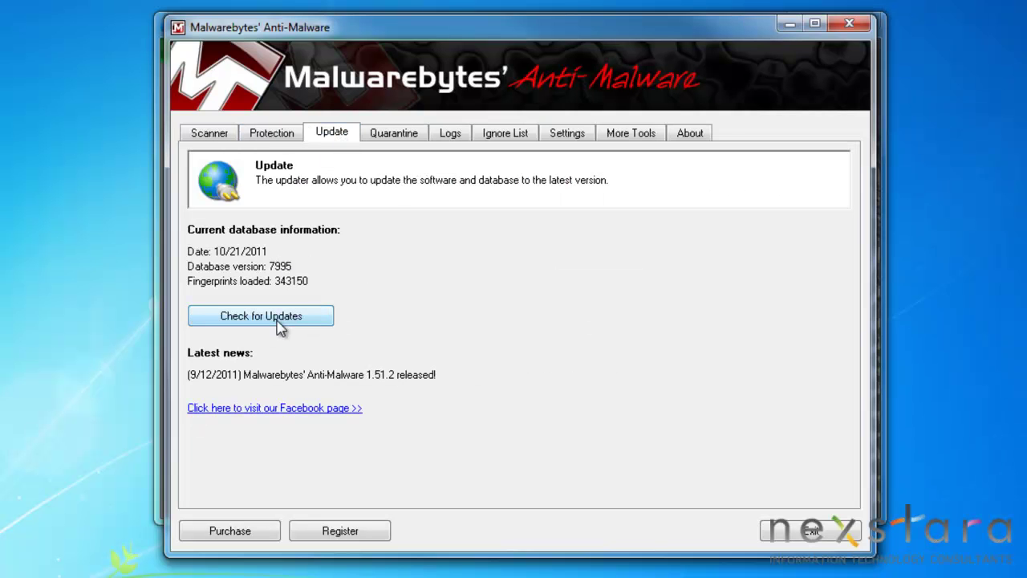
pyautogui.click(210, 133)
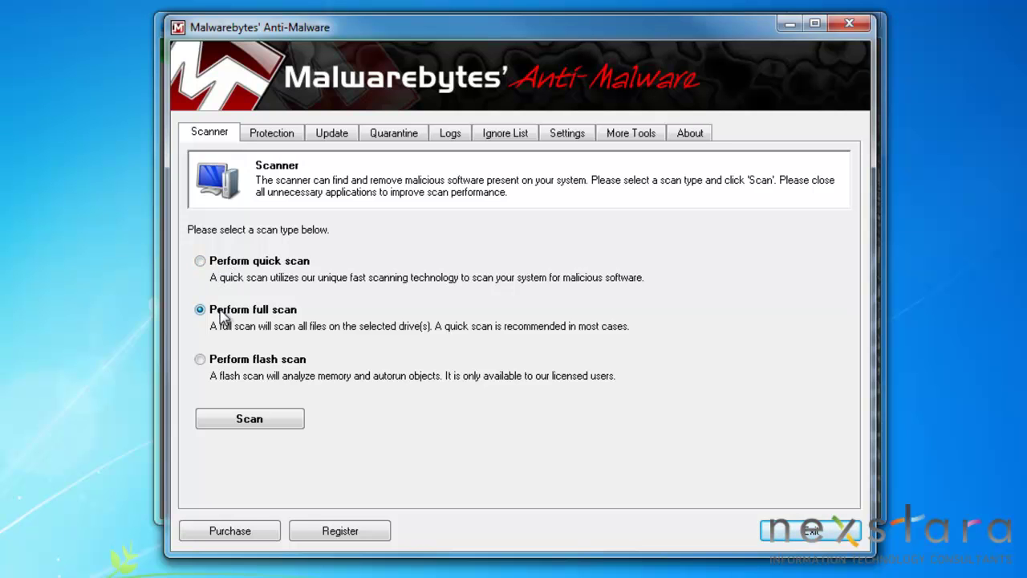
pyautogui.click(243, 421)
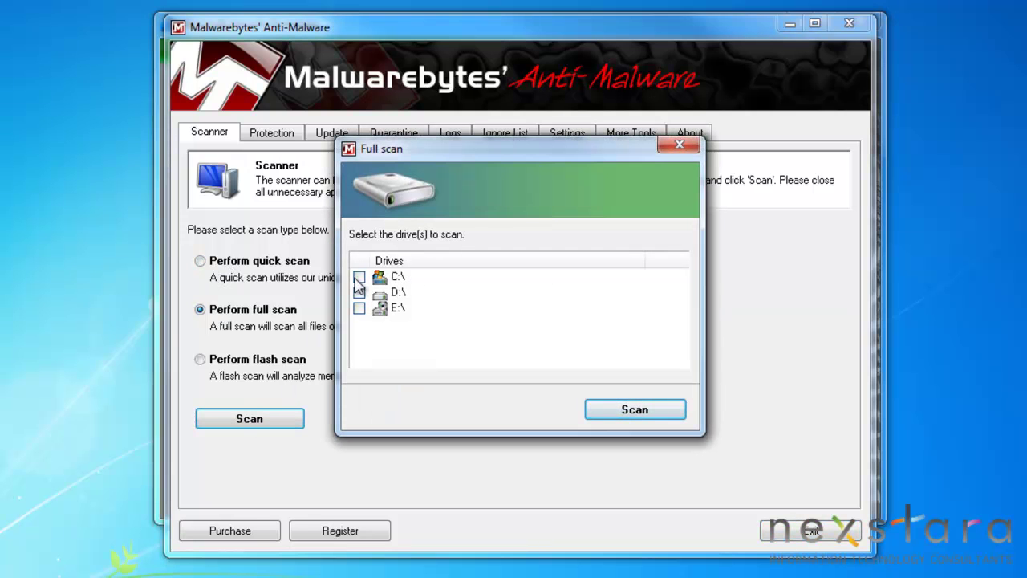
pyautogui.click(359, 278)
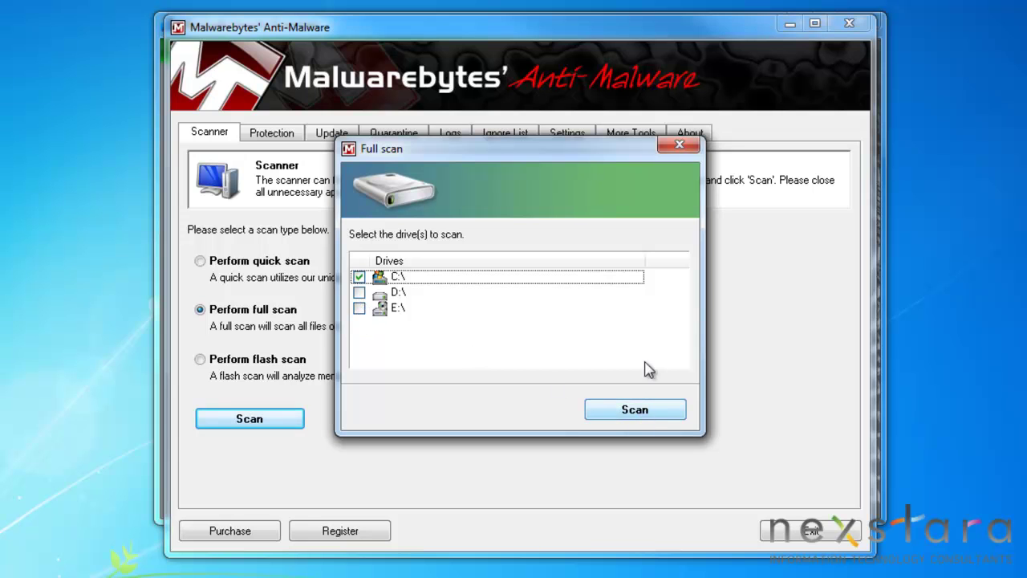
pyautogui.click(680, 146)
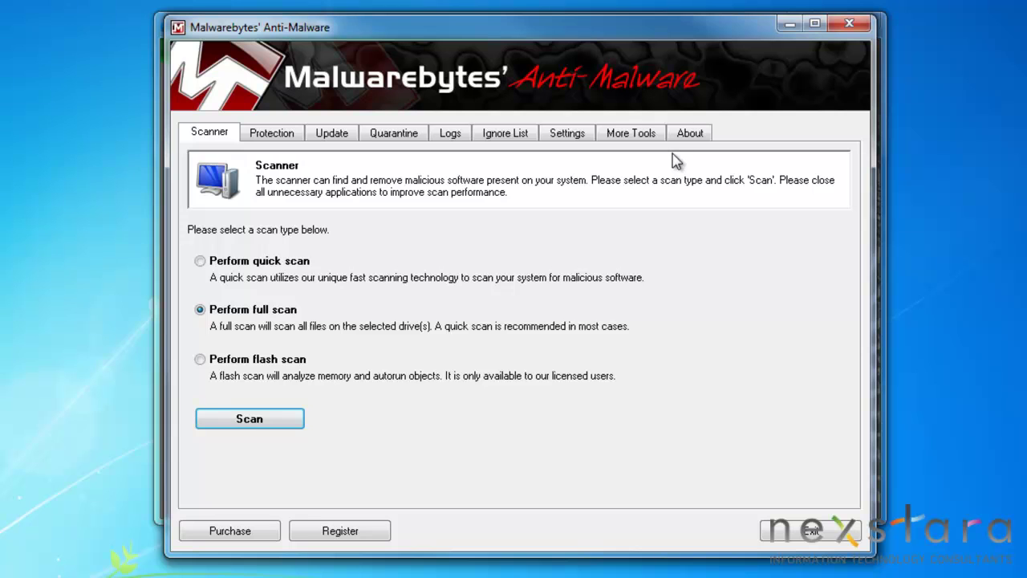